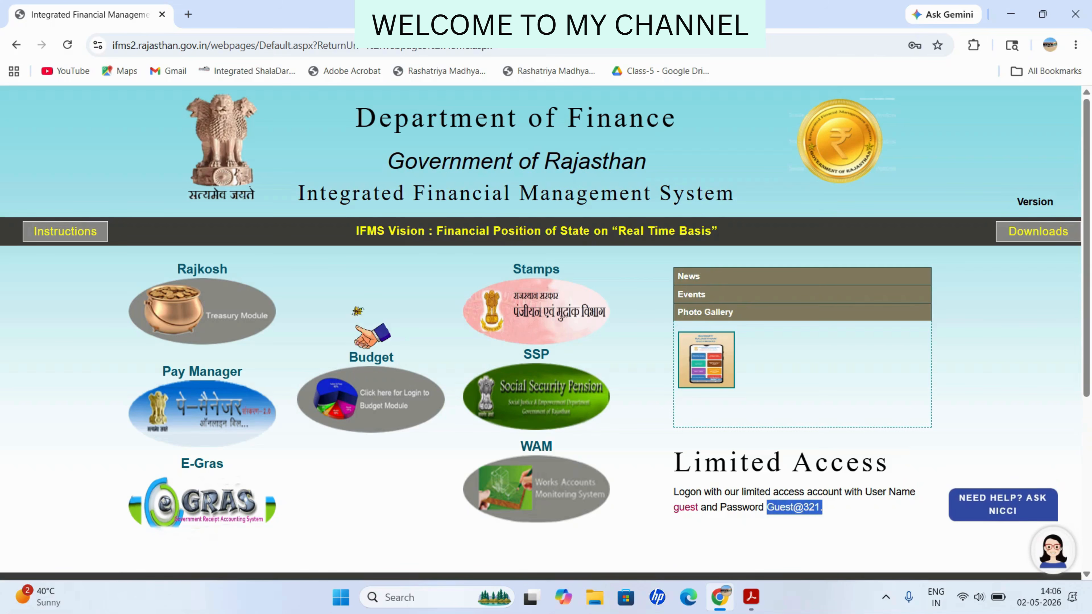
Step: Log in to IFMS as Pay Manager with the guest account and security code, then dismiss the welcome alert
left_click(822, 512)
left_click(371, 400)
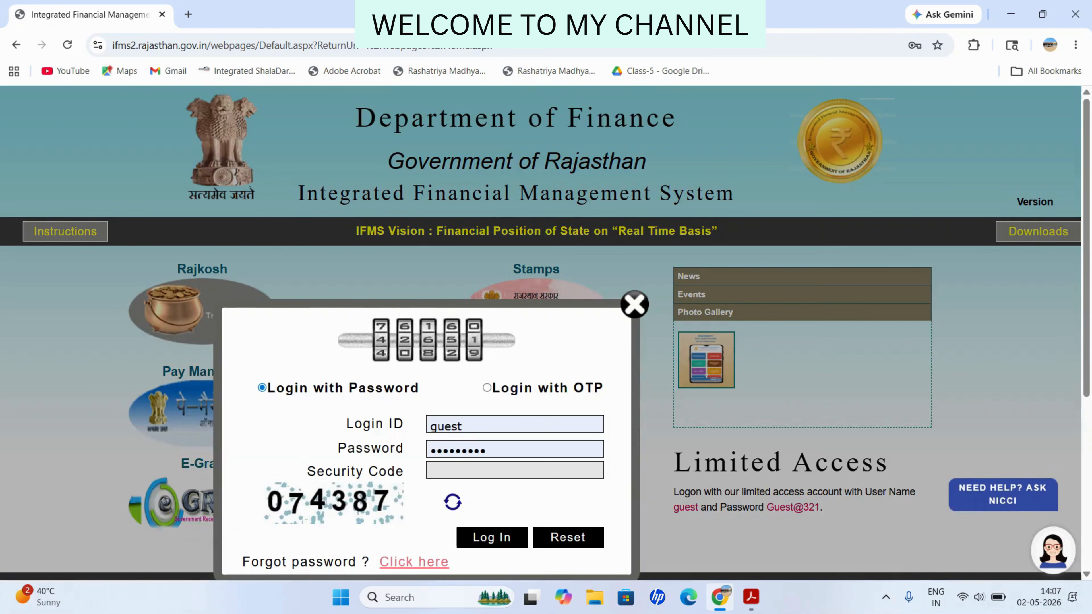
scroll(533, 451, "down", 1)
left_click(515, 399)
type("07")
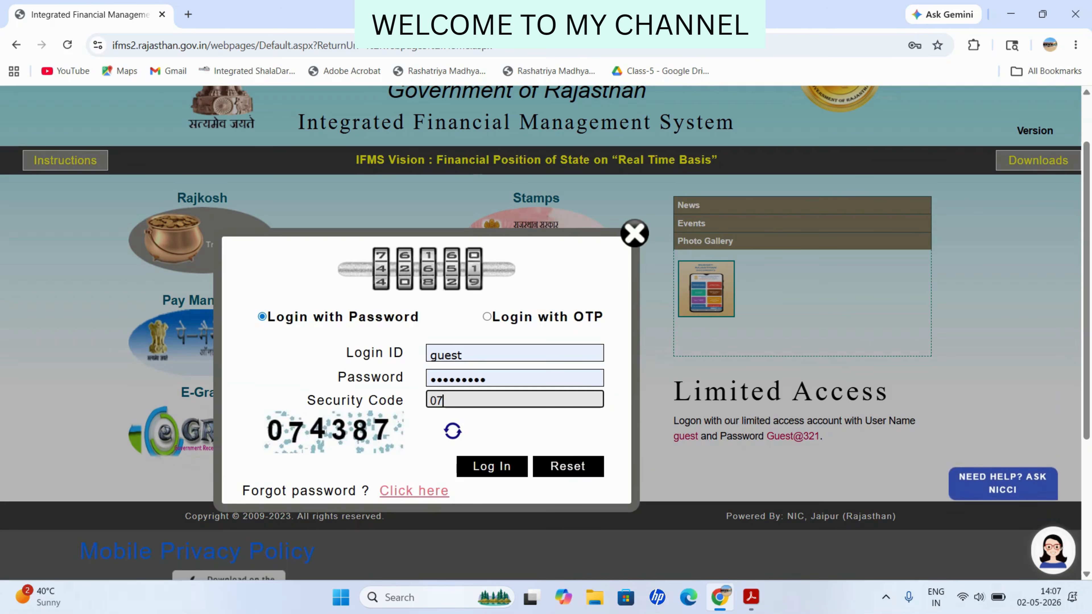
type("4387")
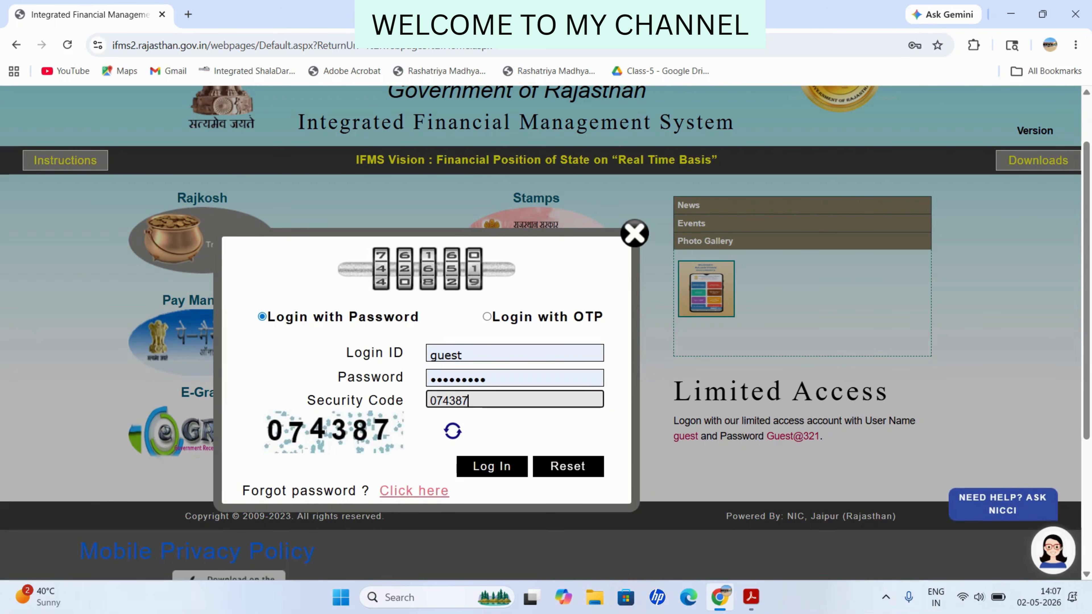
key("Return")
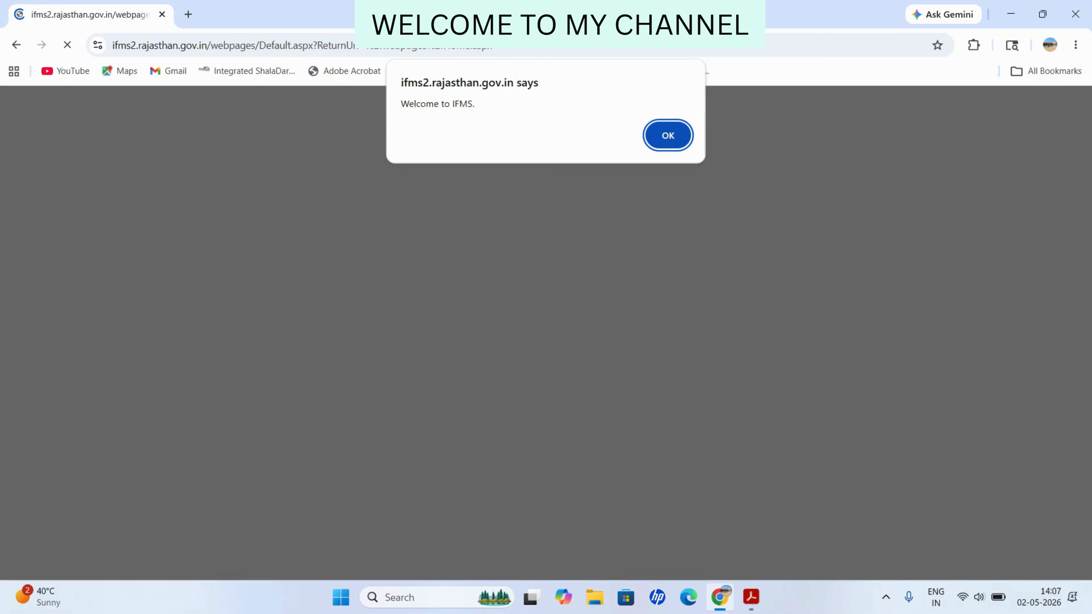
key("Return")
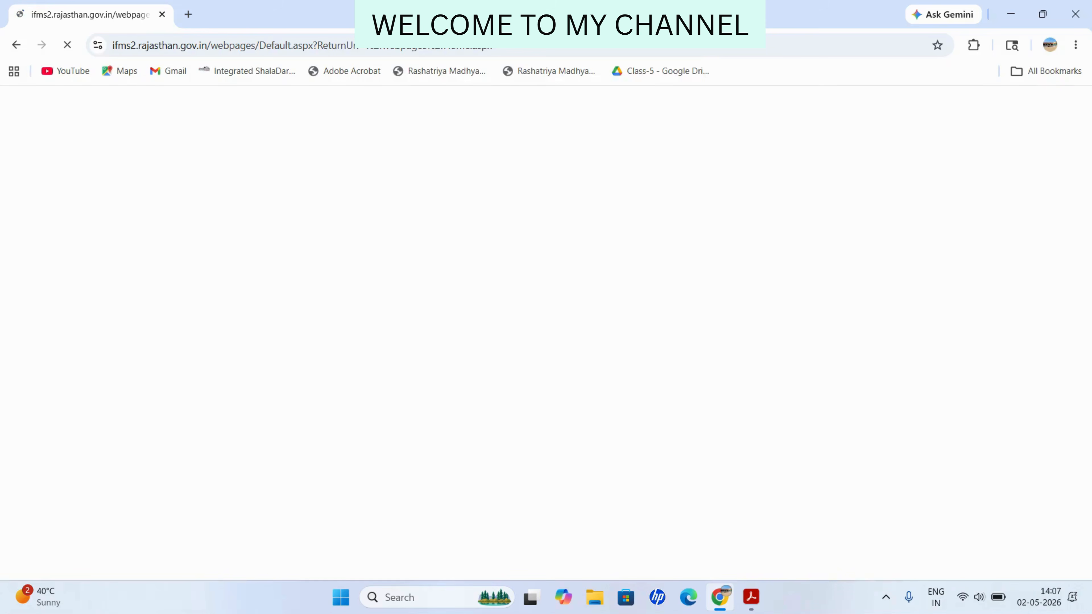
Step: Open the Post Detail Office Wise report form under Finance > Centralized Distibution/Withdraw > Report
mouse_move(167, 280)
mouse_move(65, 346)
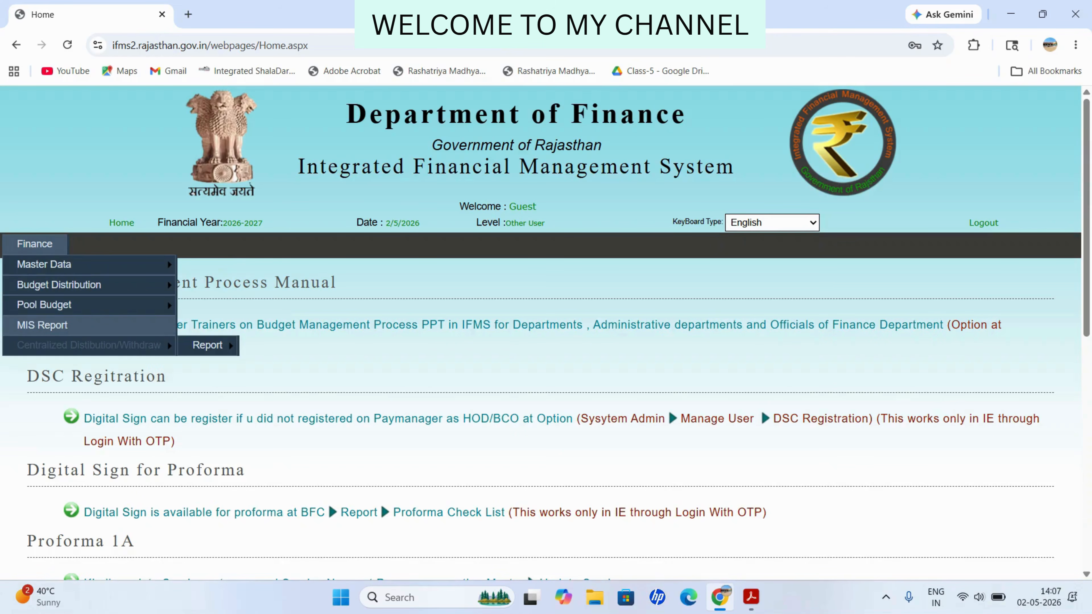
mouse_move(208, 345)
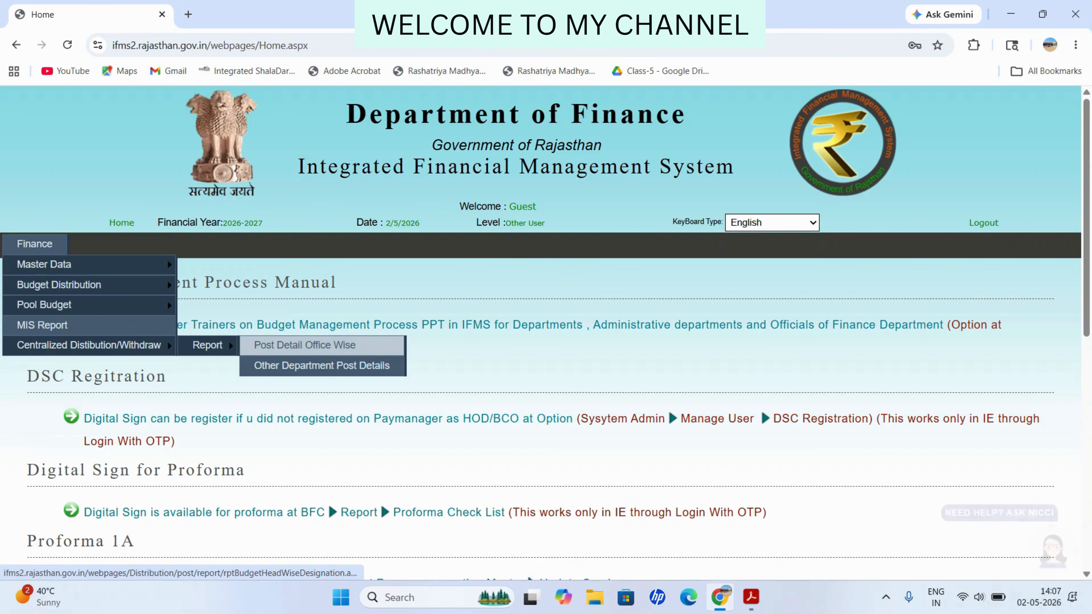
left_click(301, 346)
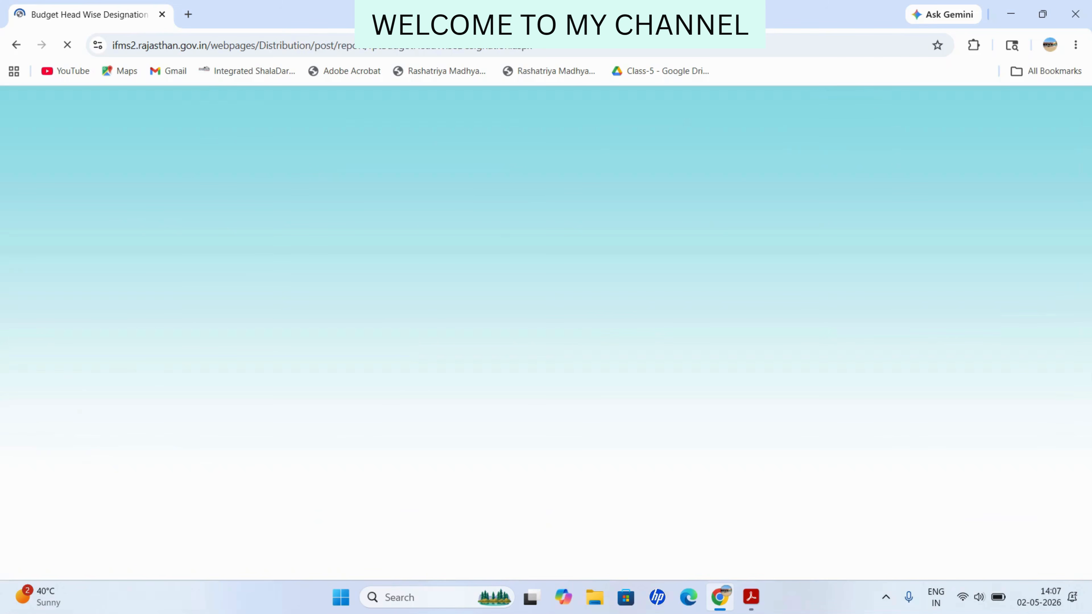
Step: Generate the office-wise post report for office ID 373
mouse_move(35, 244)
mouse_move(88, 346)
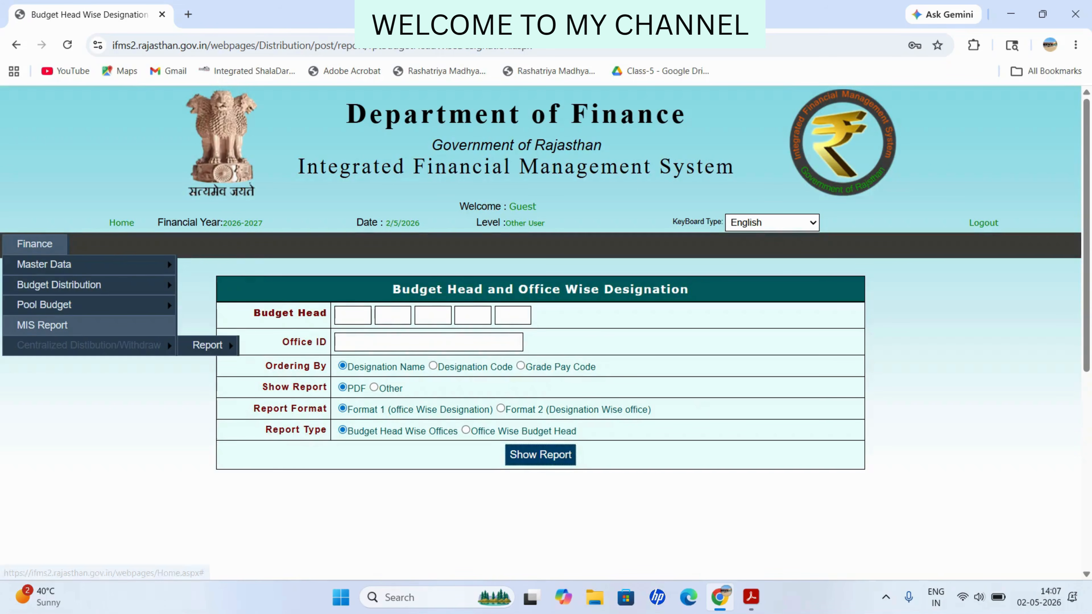
mouse_move(208, 345)
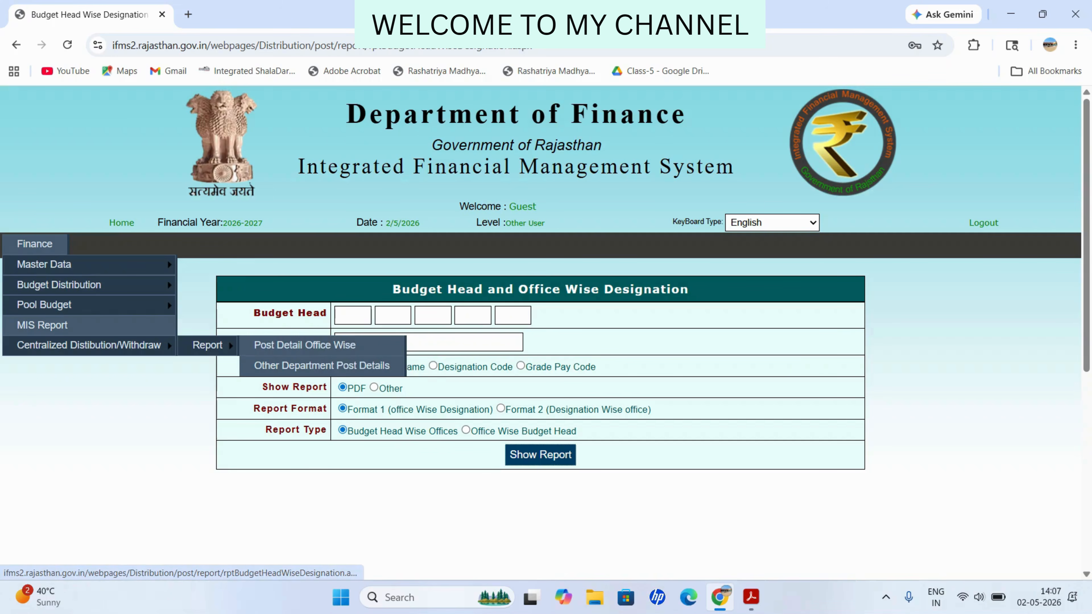
left_click(428, 342)
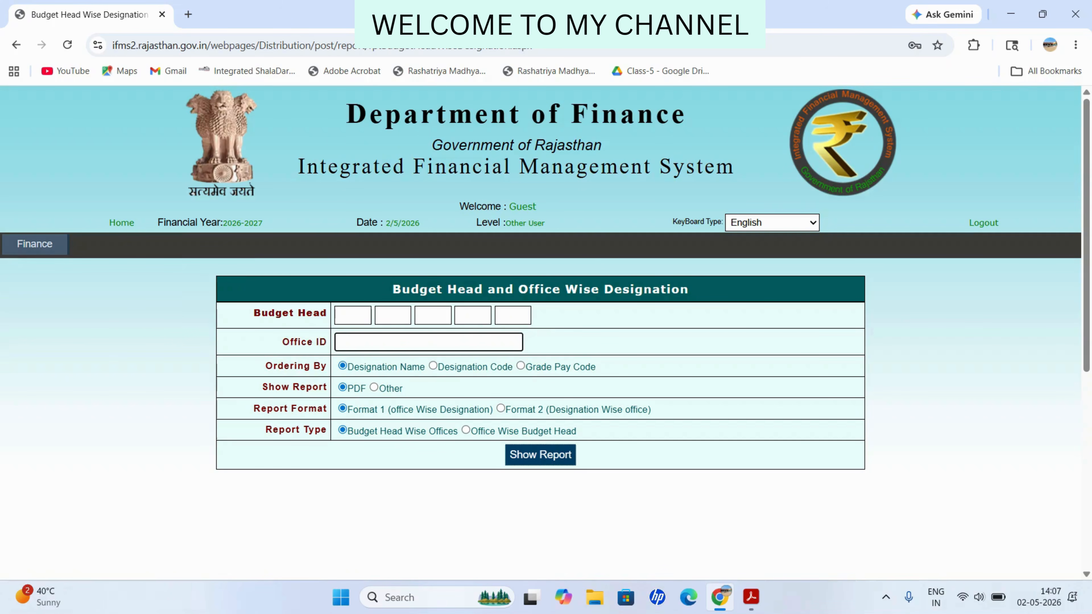
type("373")
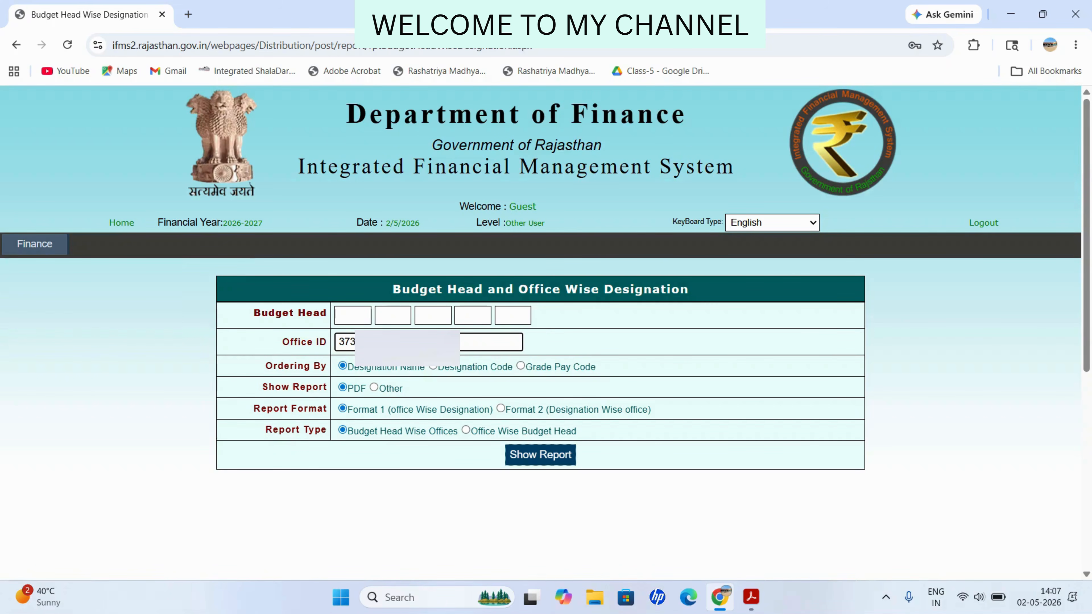
key("Return")
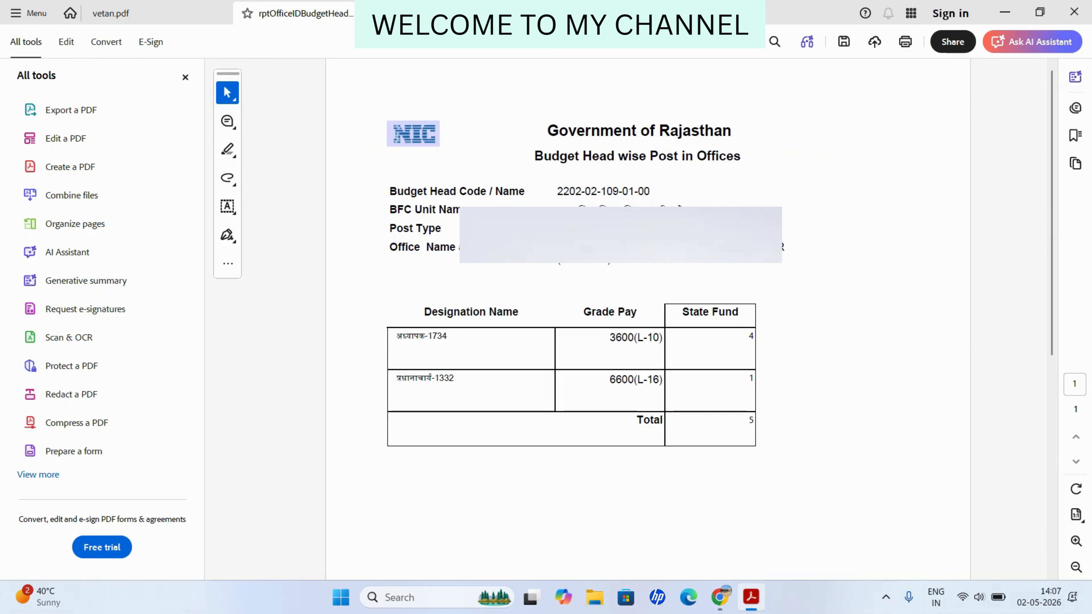
left_click(185, 77)
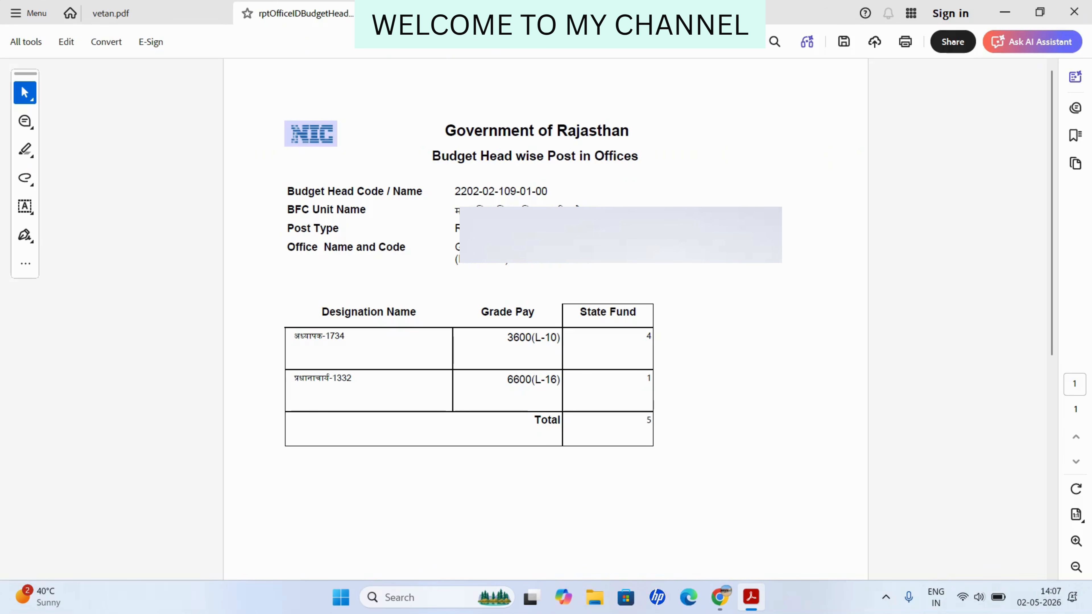
scroll(546, 318, "down", 5)
scroll(546, 318, "up", 5)
scroll(546, 318, "down", 3)
scroll(546, 318, "up", 3)
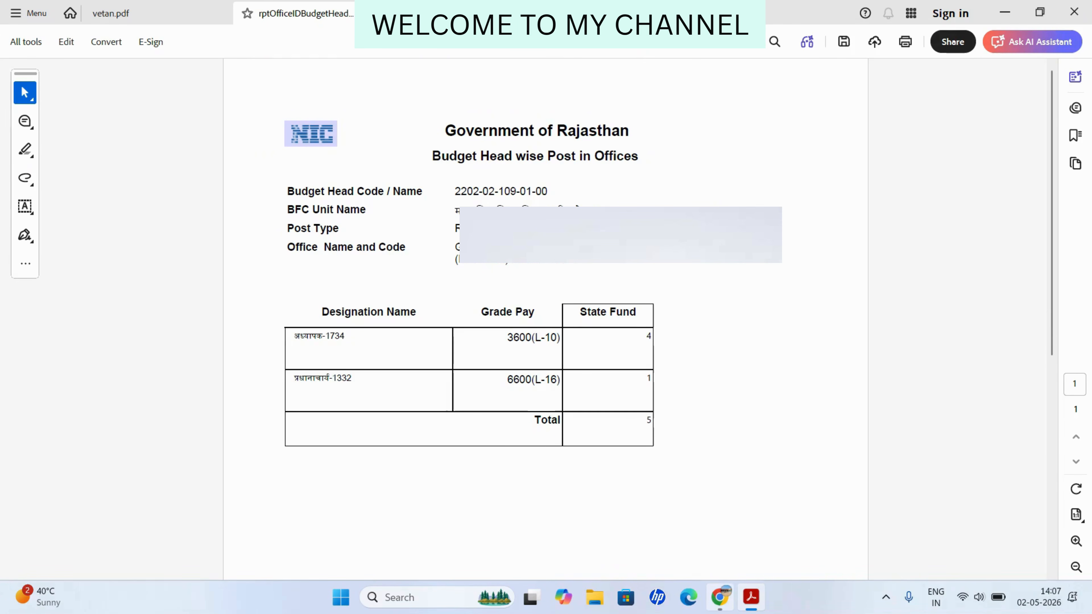
Step: Rerun the post report in IFMS for office ID 137
left_click(720, 596)
key("ctrl+a")
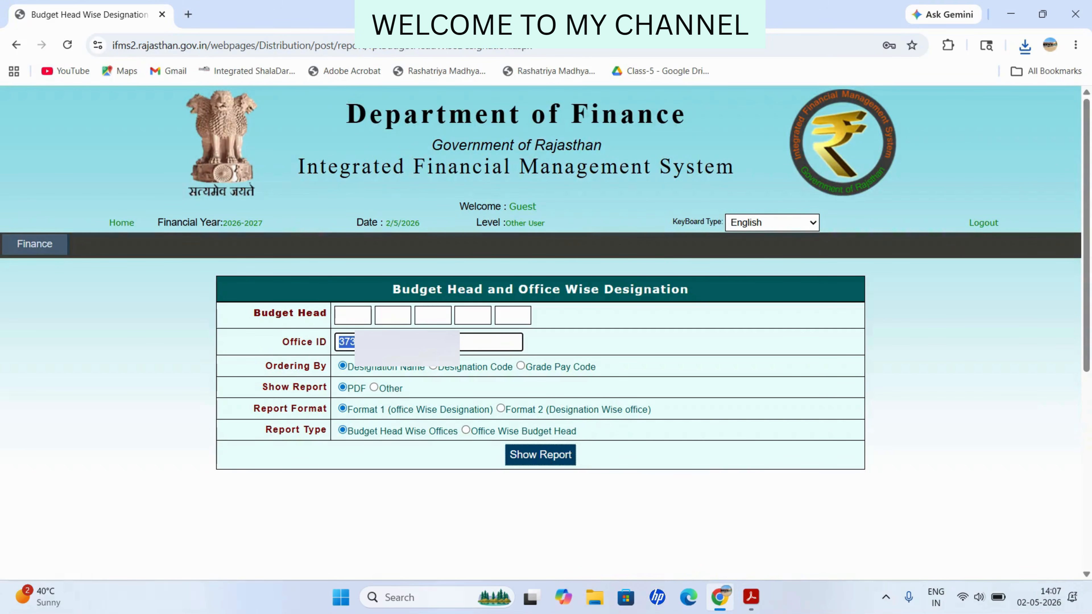
type("137")
left_click(540, 455)
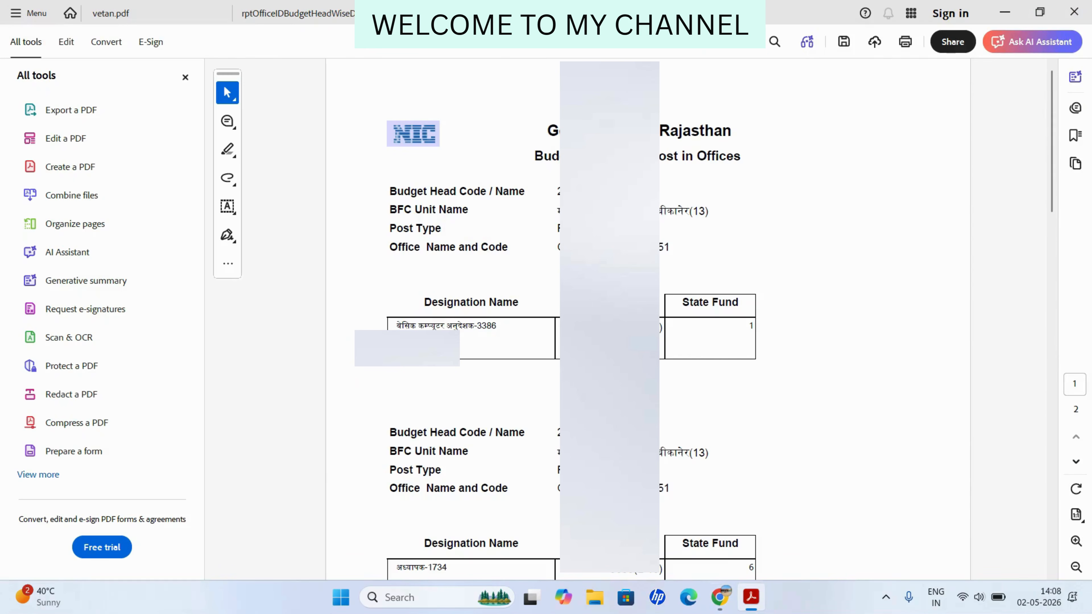
Step: Scroll through the two-page post report for the second office
scroll(572, 318, "down", 10)
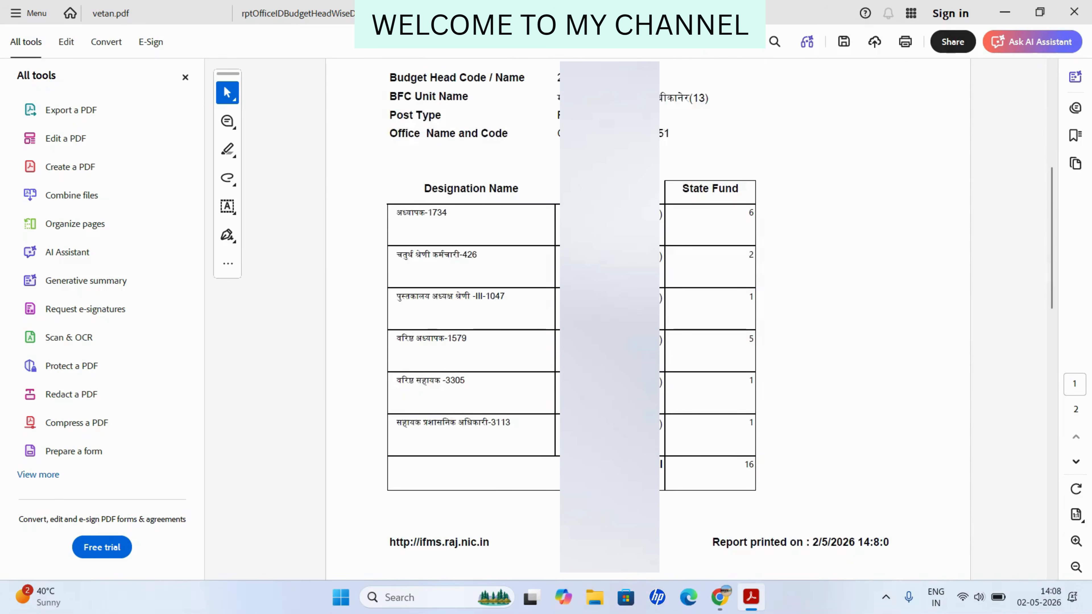
scroll(572, 318, "down", 10)
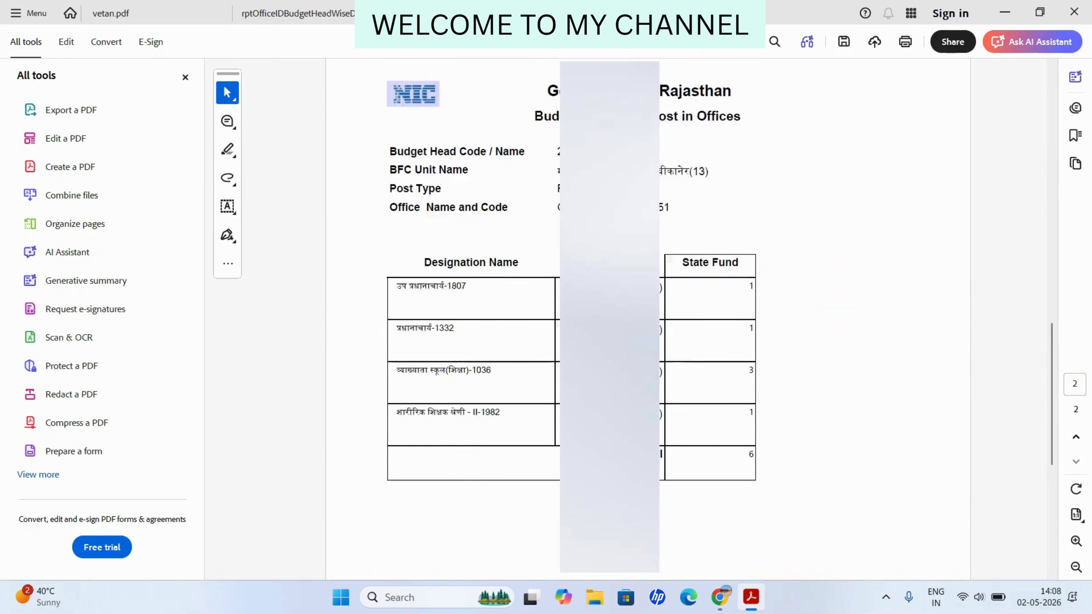
scroll(572, 318, "up", 10)
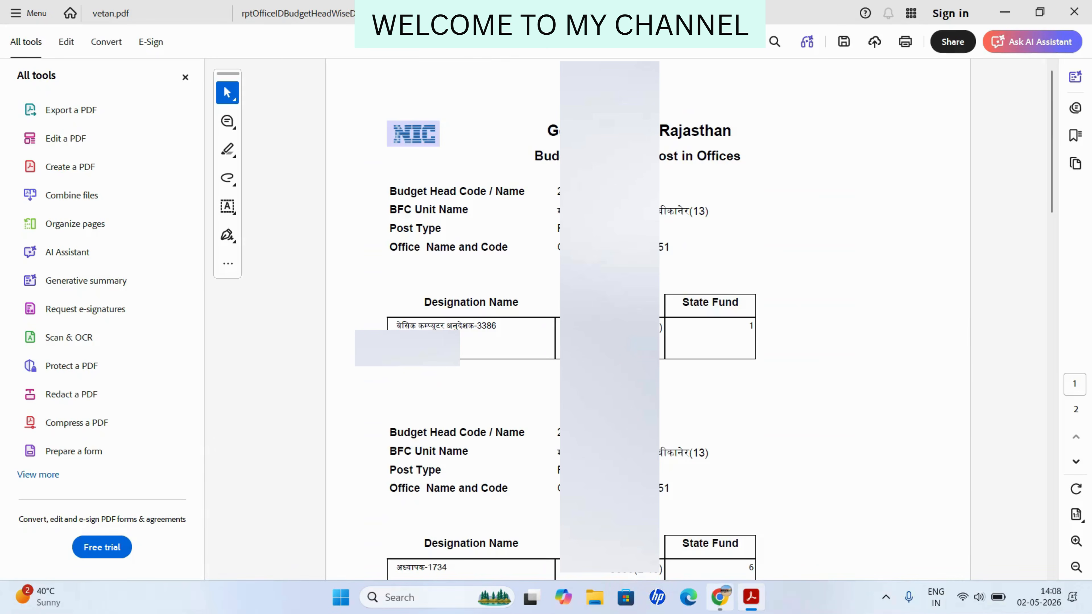
Step: Search Google for 'shala darpan' in a new tab and open the Integrated ShalaDarpan Rajasthan portal
left_click(720, 597)
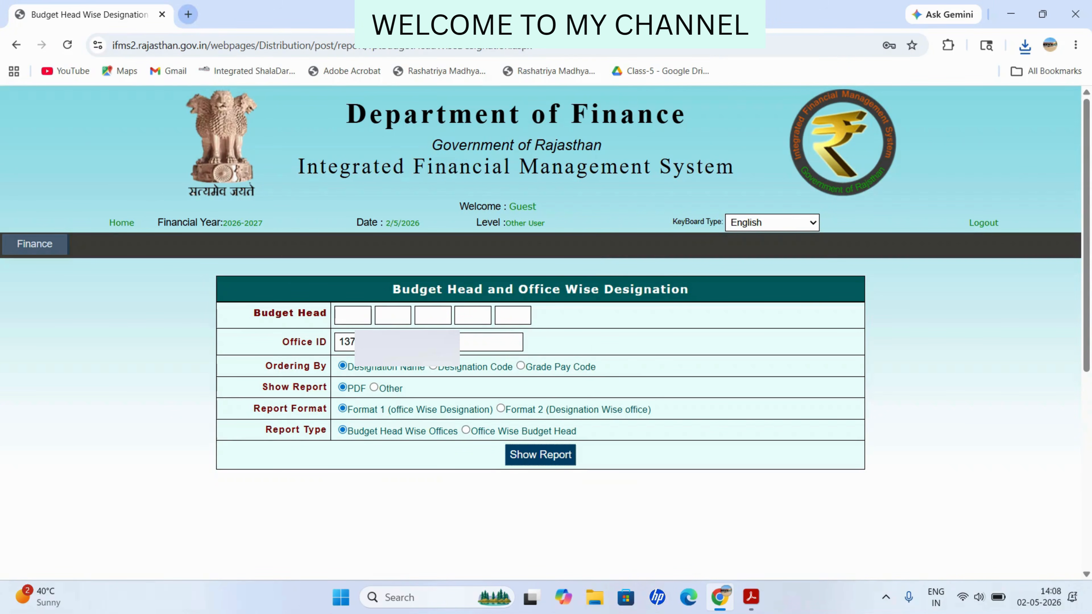
key("ctrl+t")
type("sh")
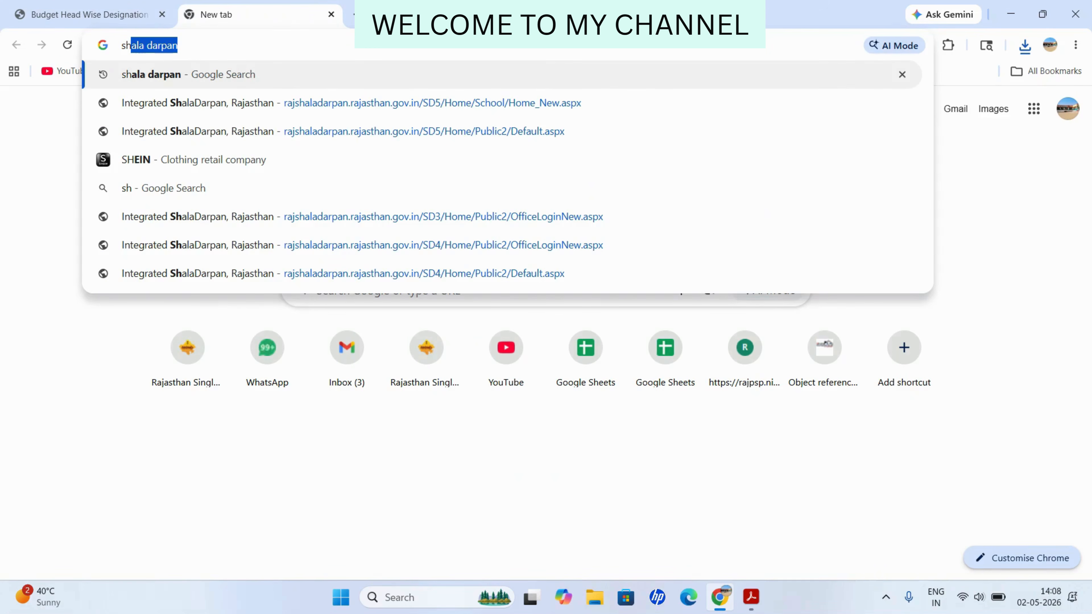
key("Return")
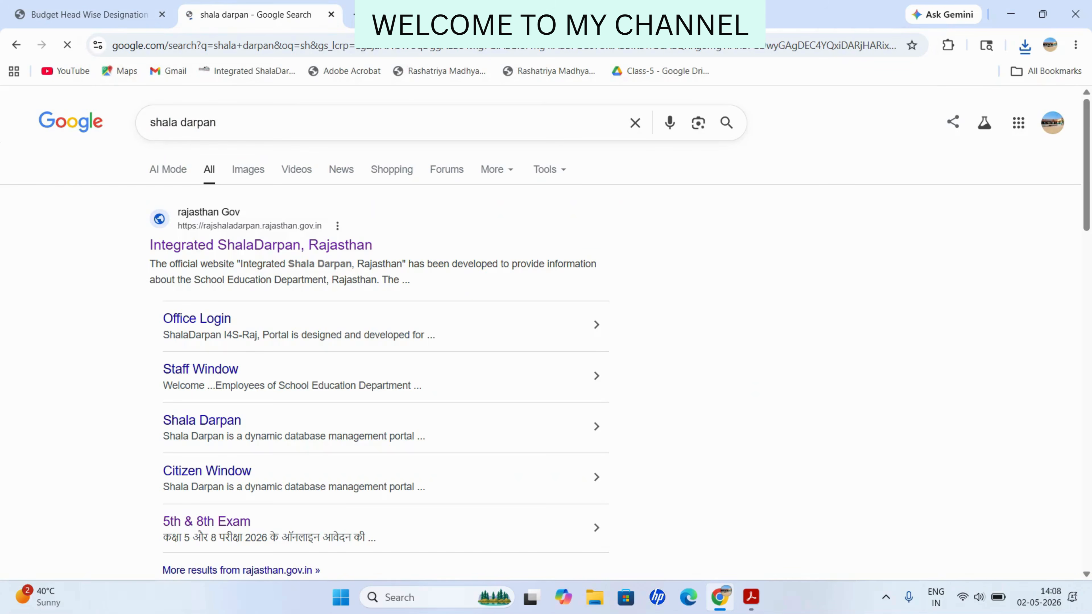
left_click(260, 245)
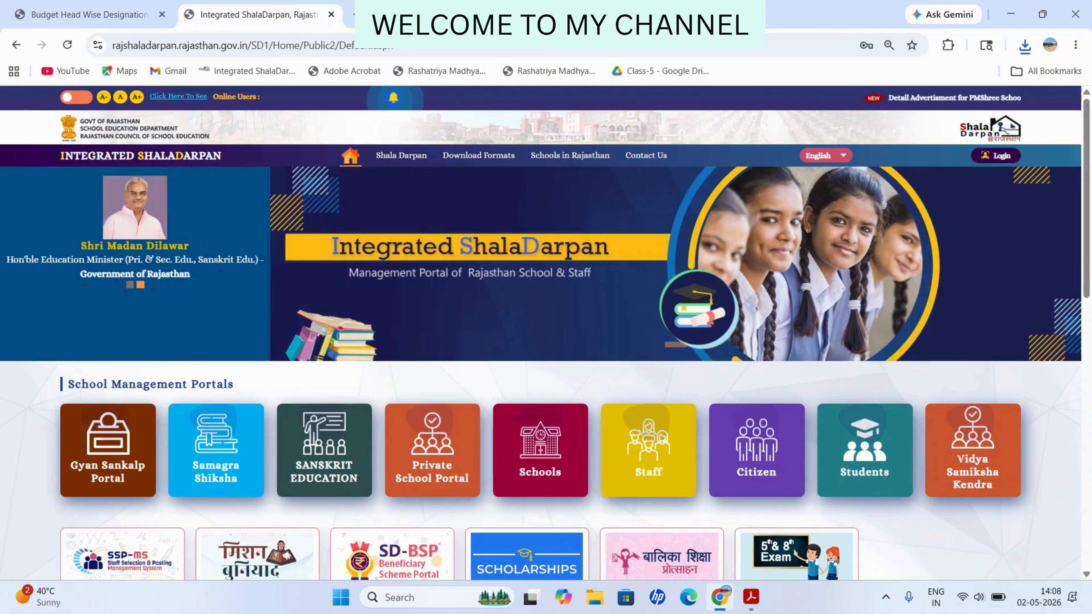
Step: Sign in through ShalaDarpan's School/Office Login, entering the captcha answer
mouse_move(995, 156)
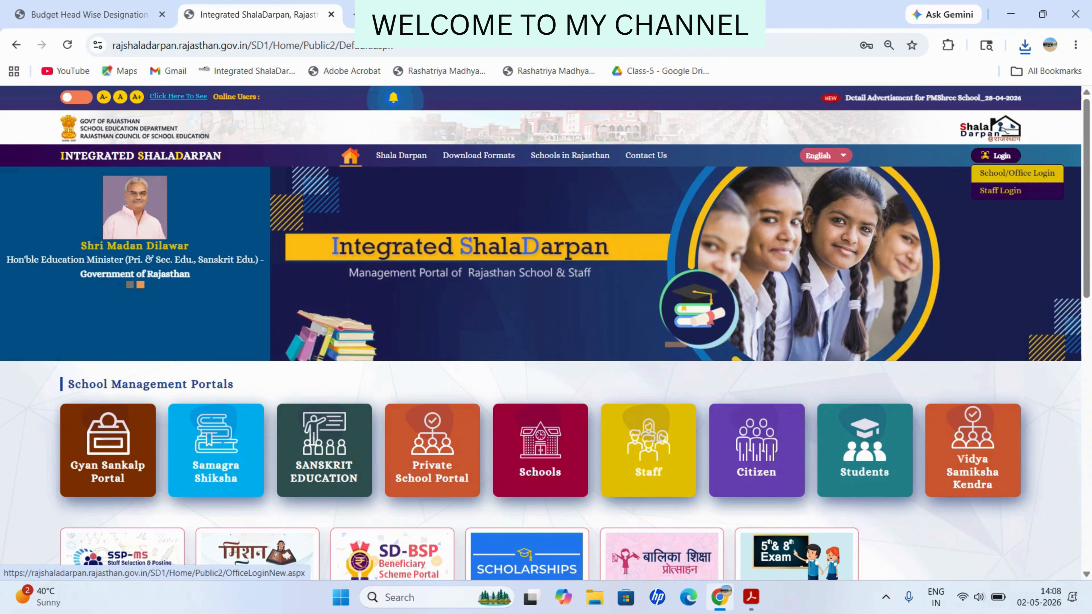
left_click(1016, 173)
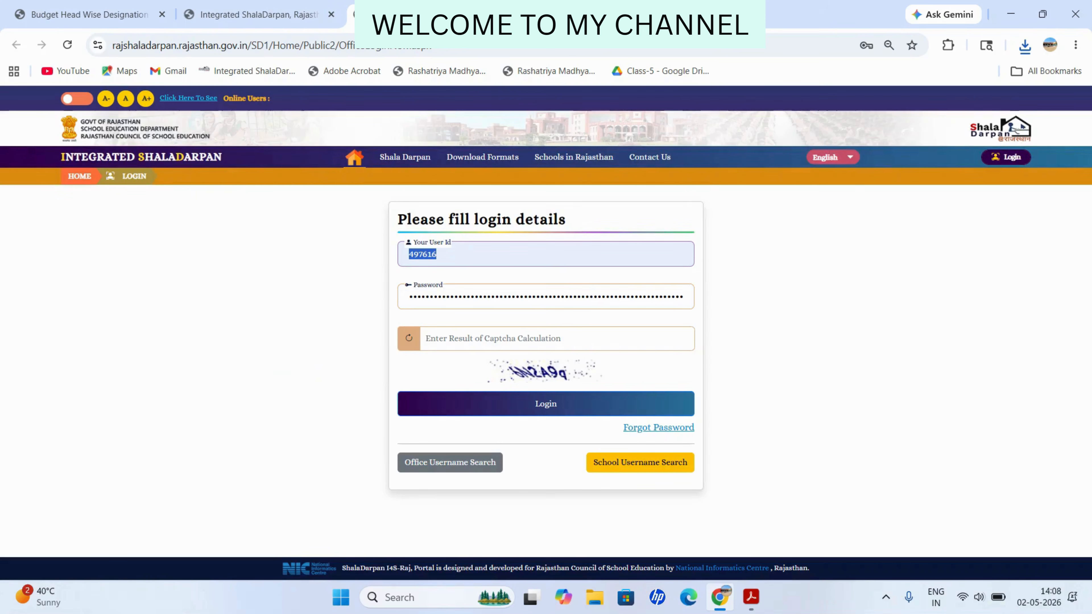
left_click(454, 338)
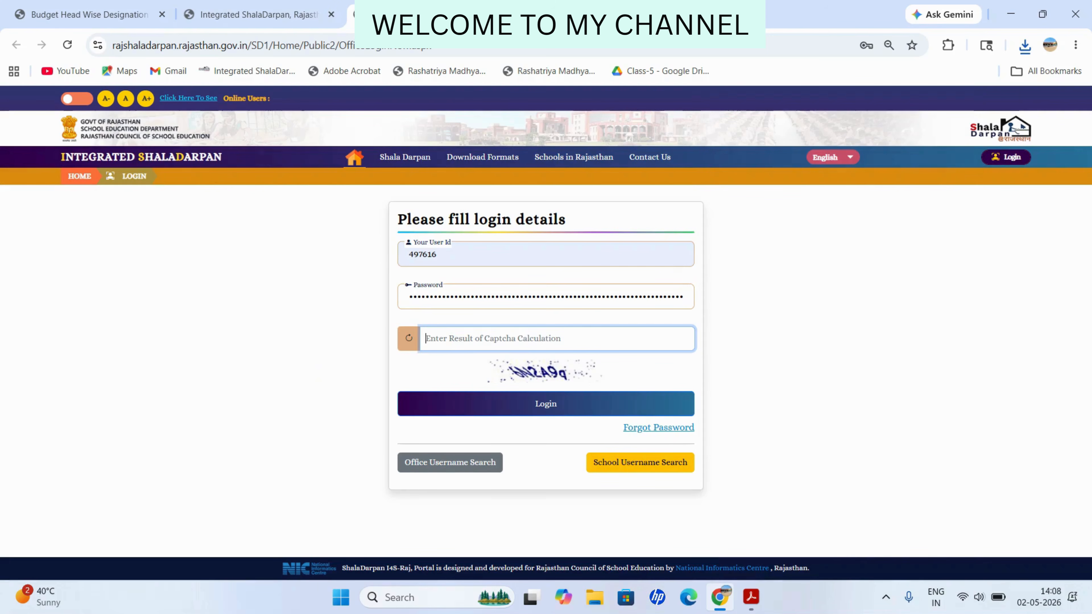
type("6A")
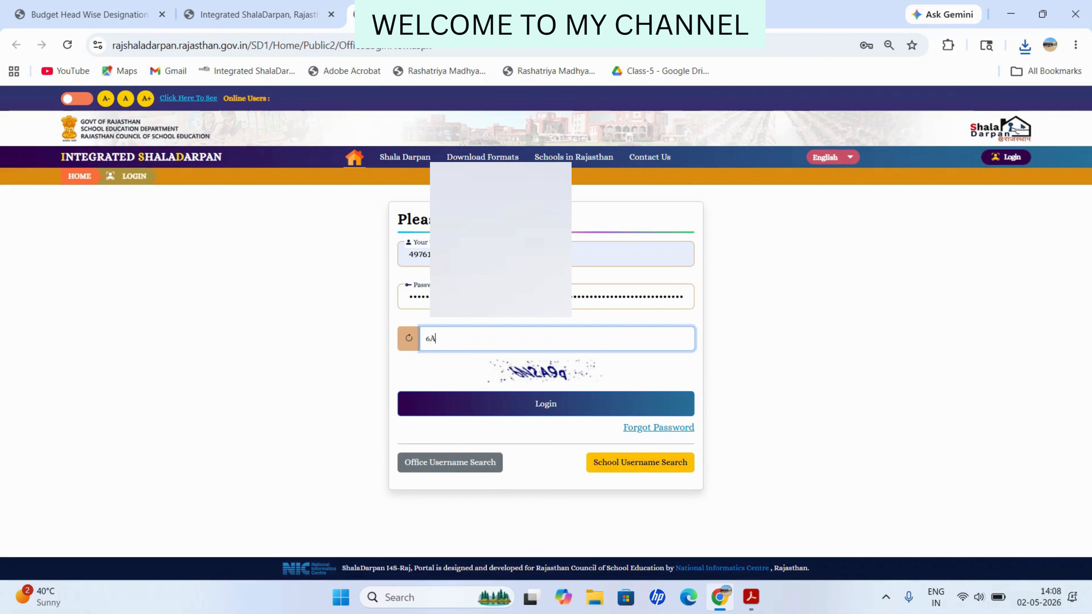
type("N2A9q")
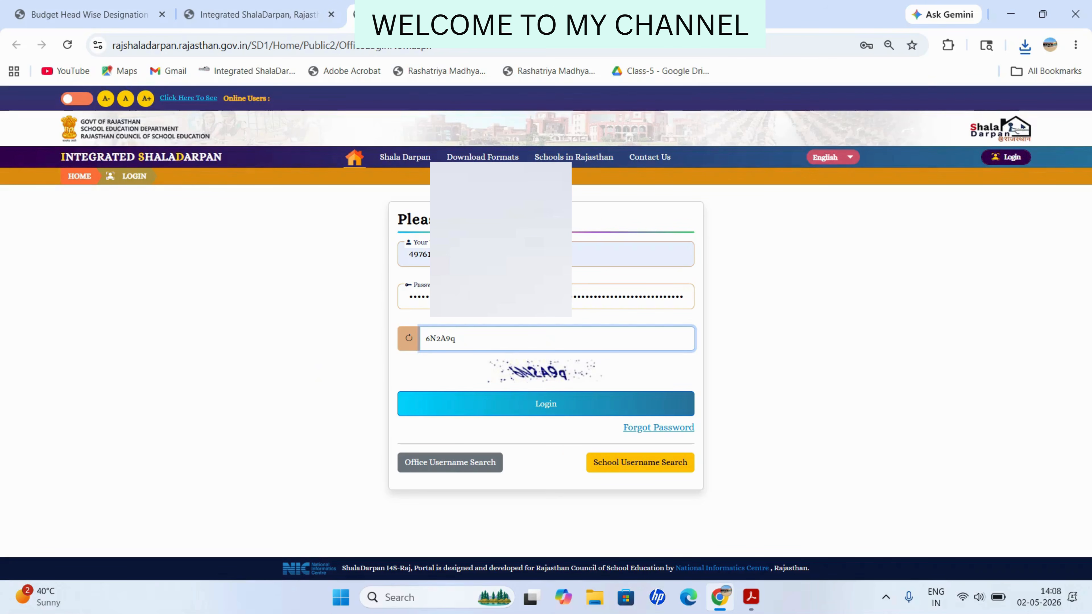
key("ctrl+plus")
key("ctrl+plus")
scroll(540, 334, "down", 1)
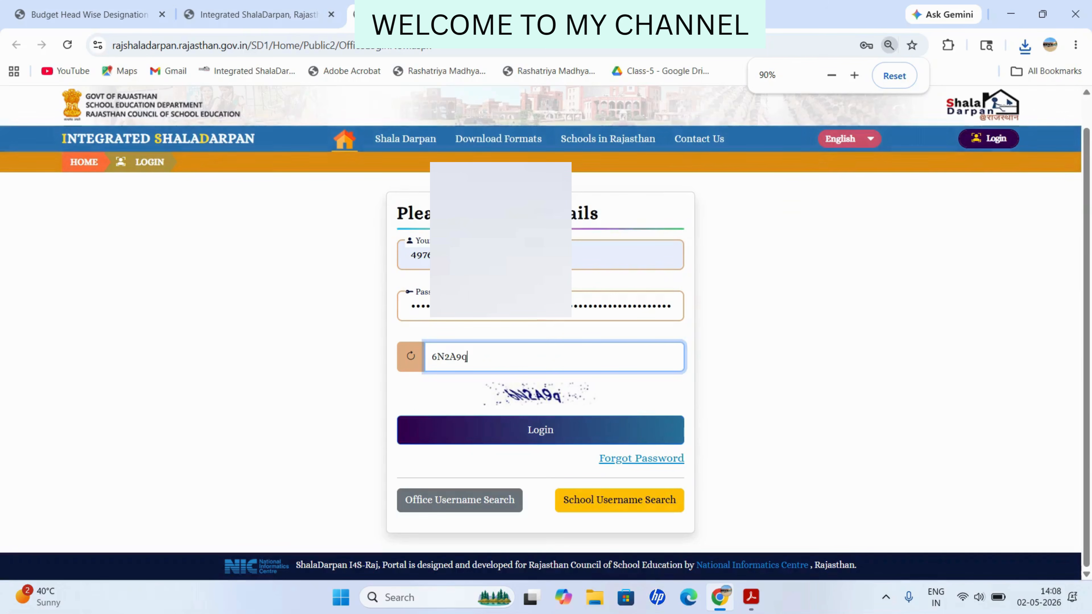
left_click(540, 431)
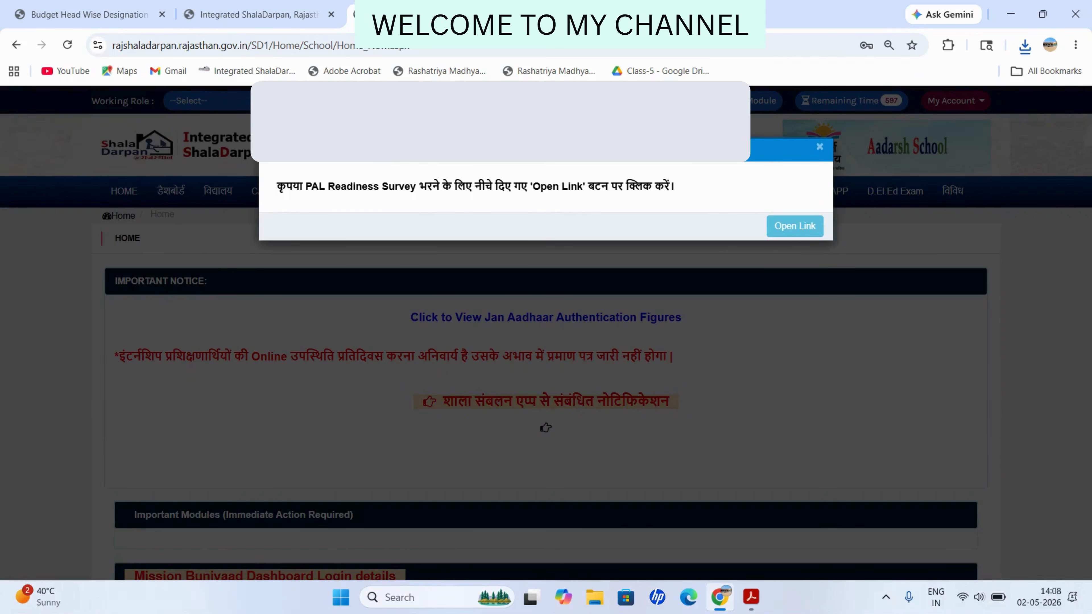
Step: Close the PAL survey notice and open 'वेतन व्यवस्था चरण-1 पद और वेतन स्थिति अद्यतन करें' from the कार्मिक menu
left_click(820, 147)
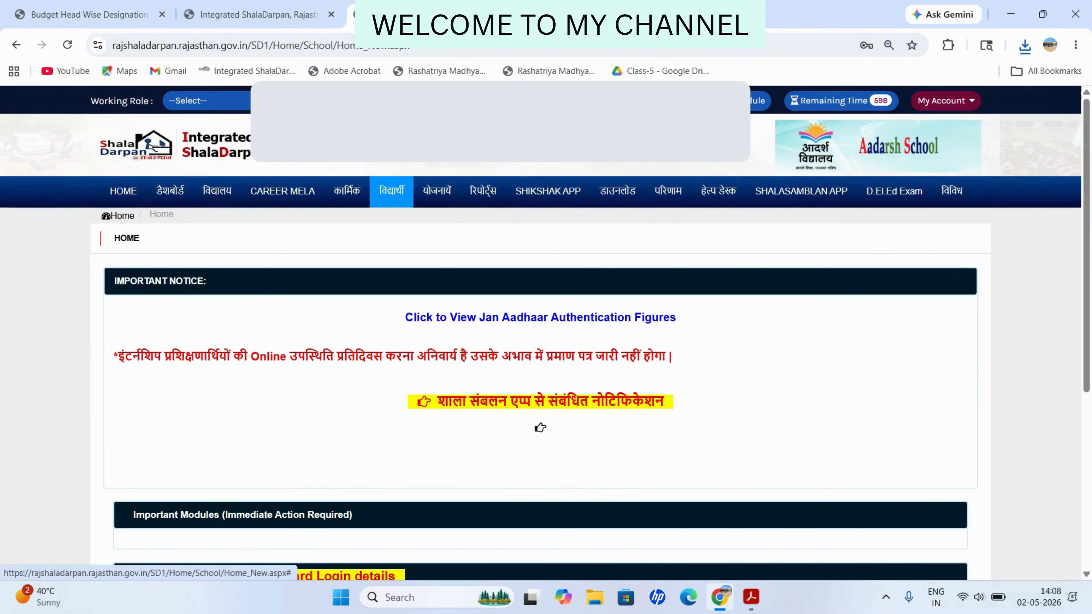
left_click(346, 190)
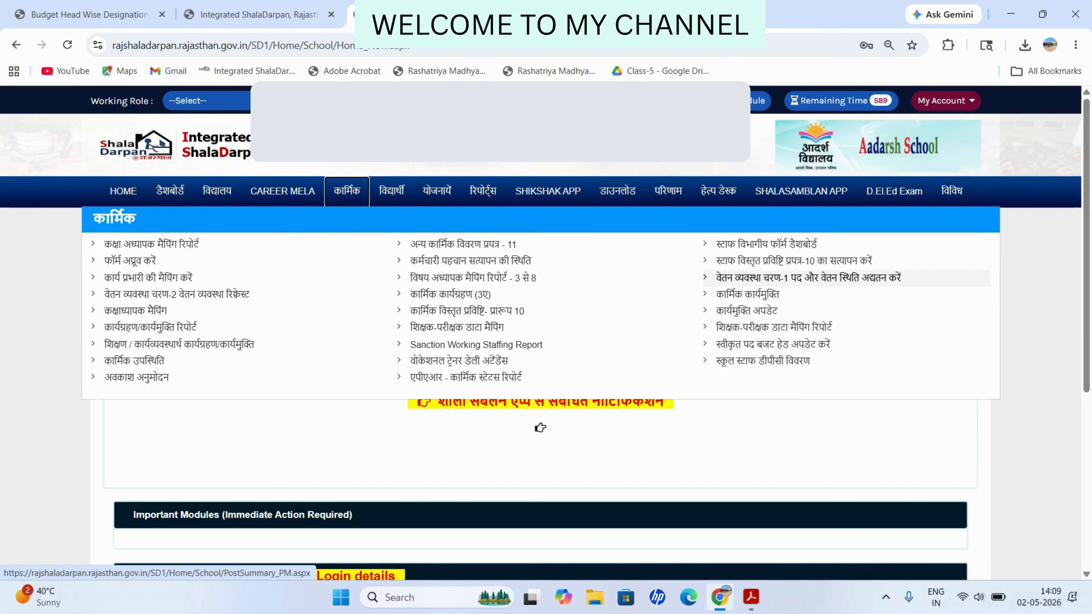
left_click(808, 277)
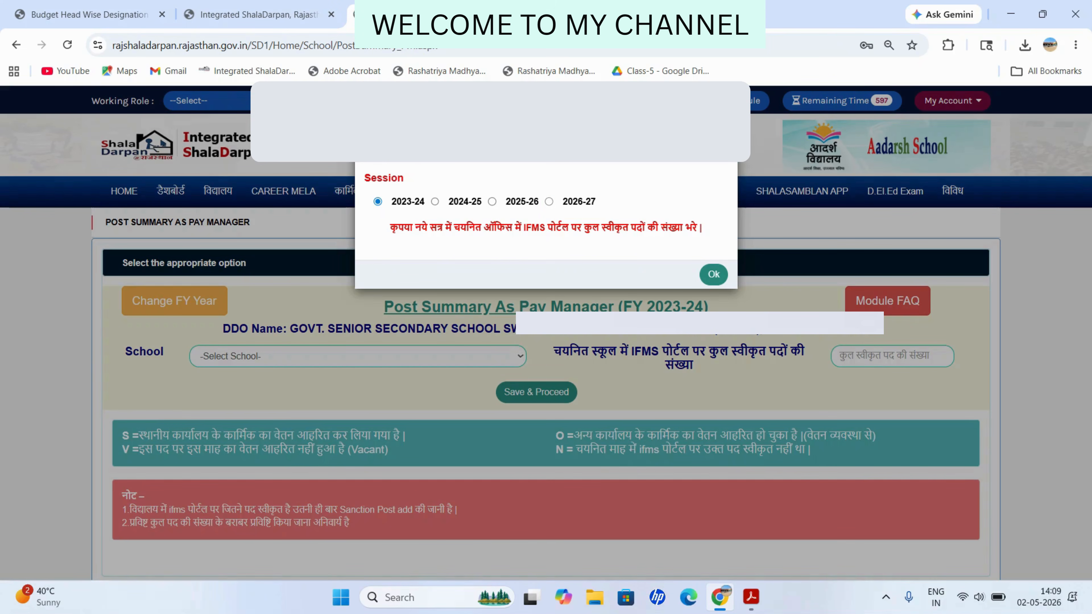
Step: Choose session 2026-27, select the government senior secondary school, and save 5 sanctioned posts
left_click(549, 201)
left_click(713, 274)
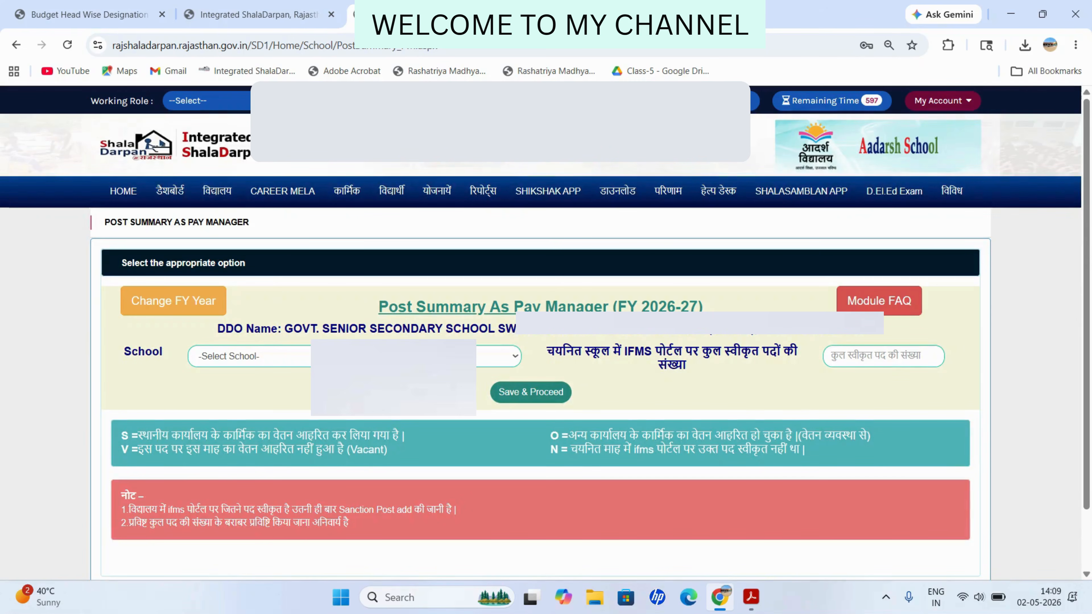
left_click(300, 356)
left_click(301, 391)
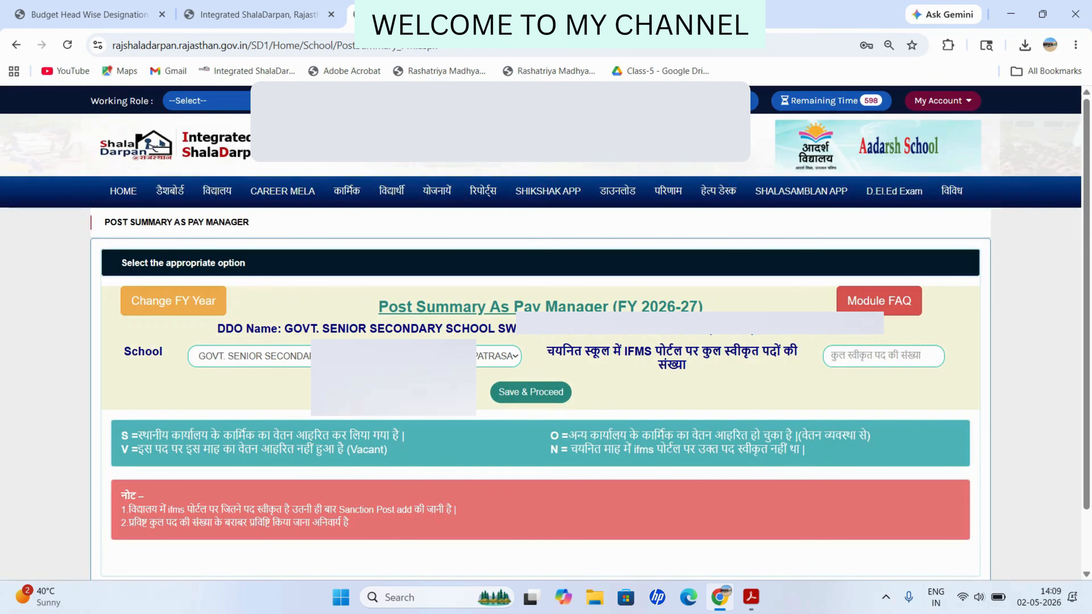
left_click(832, 356)
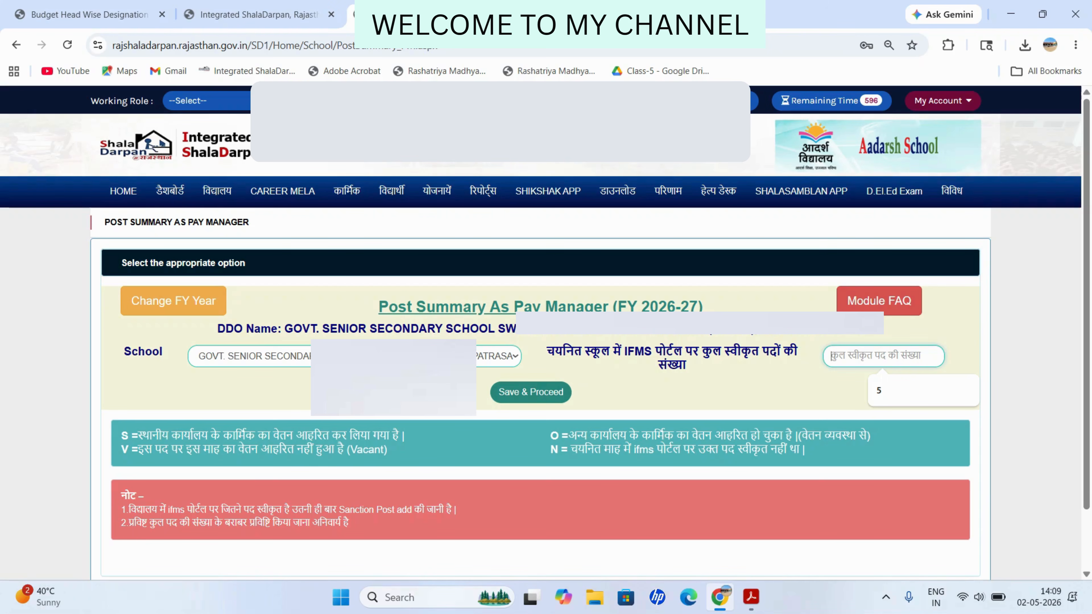
type("5")
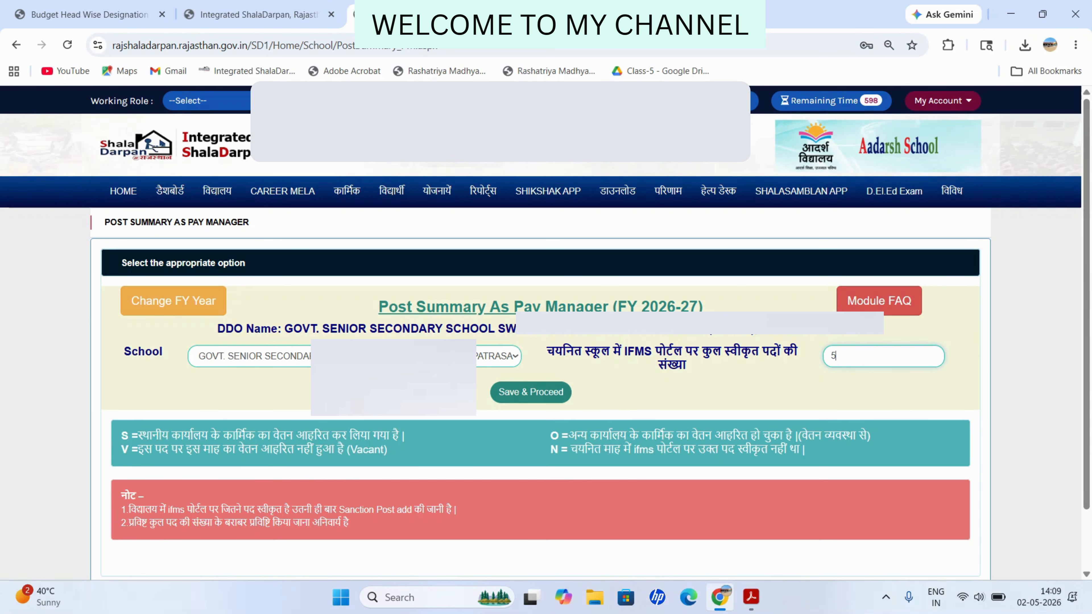
left_click(530, 392)
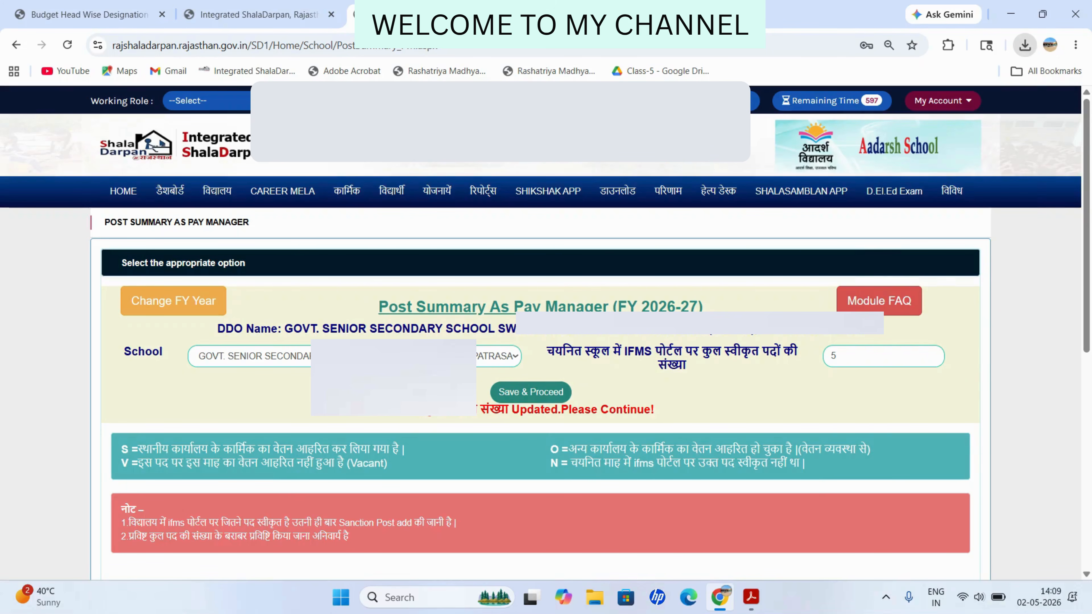
left_click(1025, 45)
left_click(902, 166)
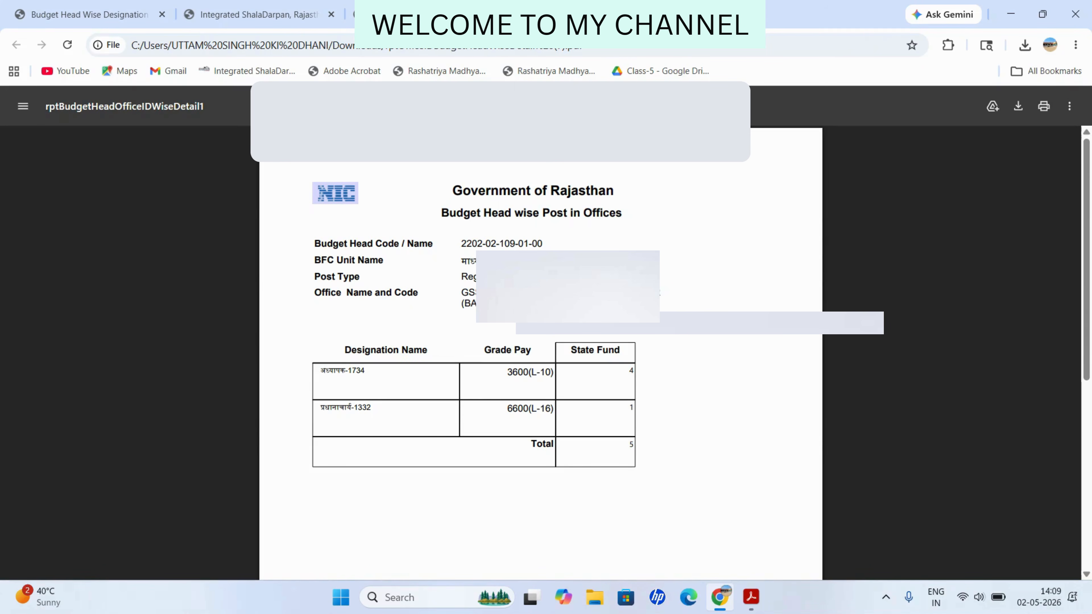
left_click_drag(461, 244, 543, 244)
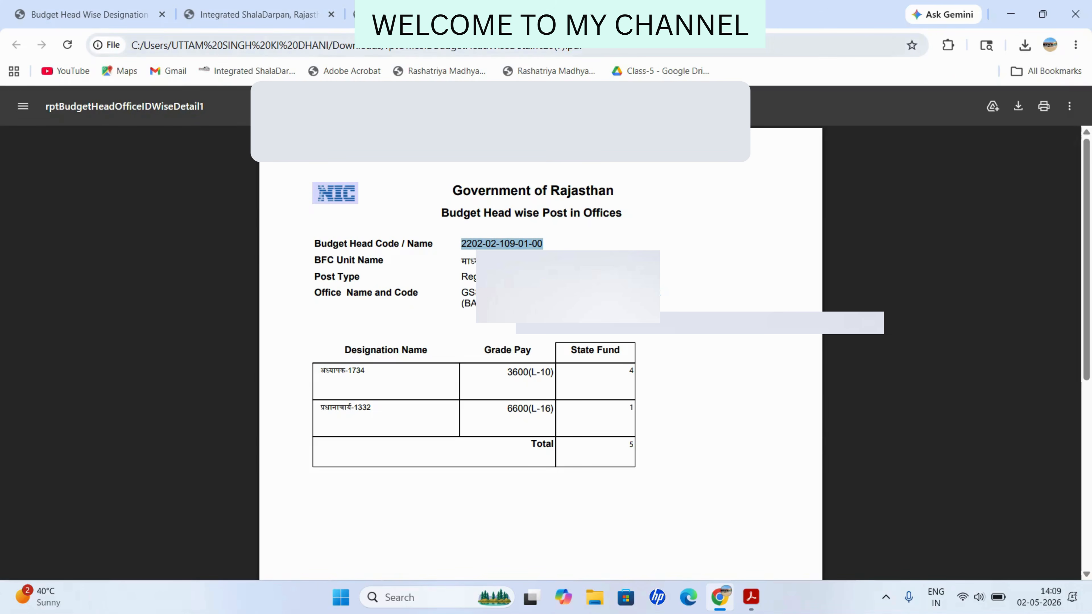
left_click(429, 15)
scroll(546, 331, "down", 5)
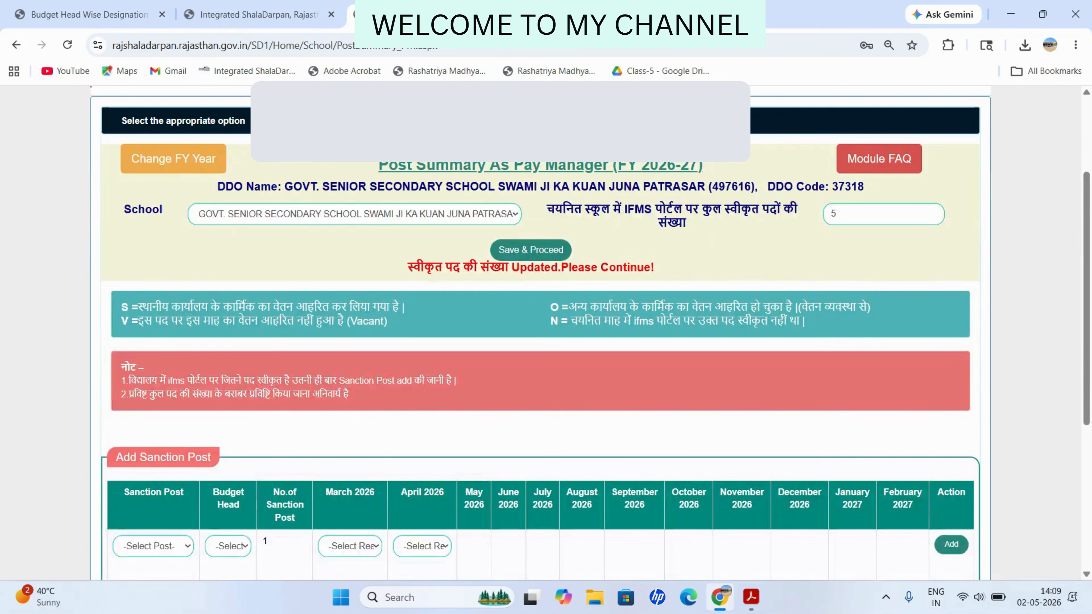
scroll(546, 331, "up", 1)
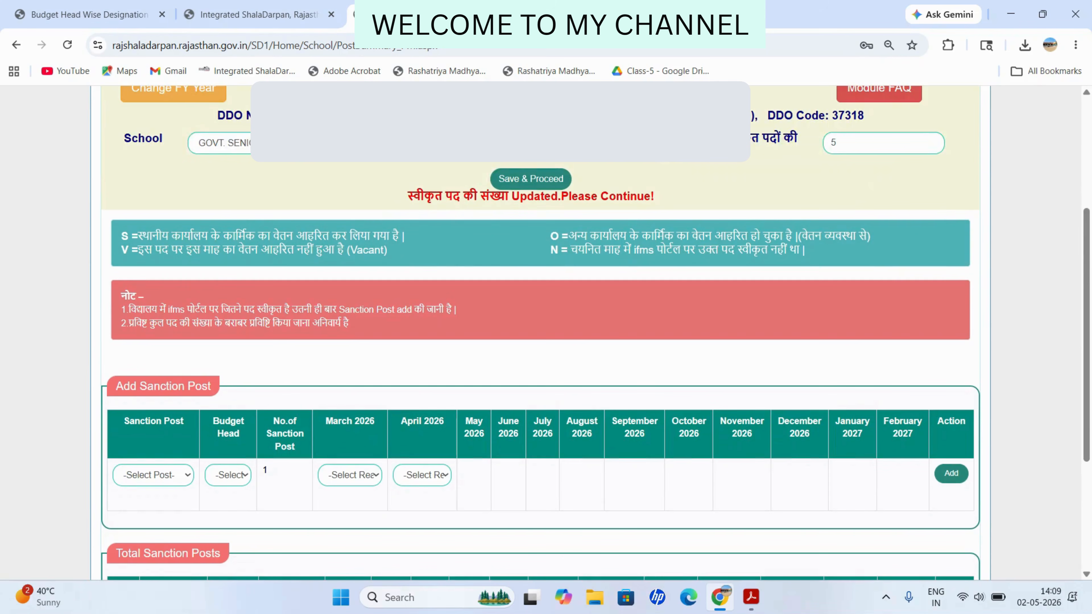
scroll(546, 332, "down", 1)
scroll(545, 331, "down", 1)
left_click(153, 332)
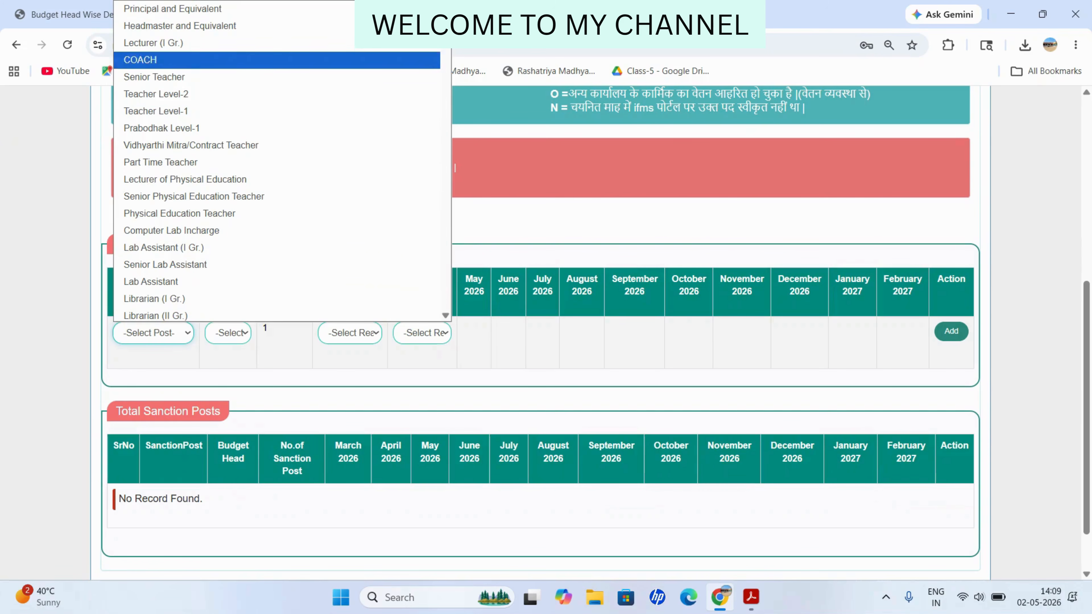
left_click(173, 9)
left_click(228, 333)
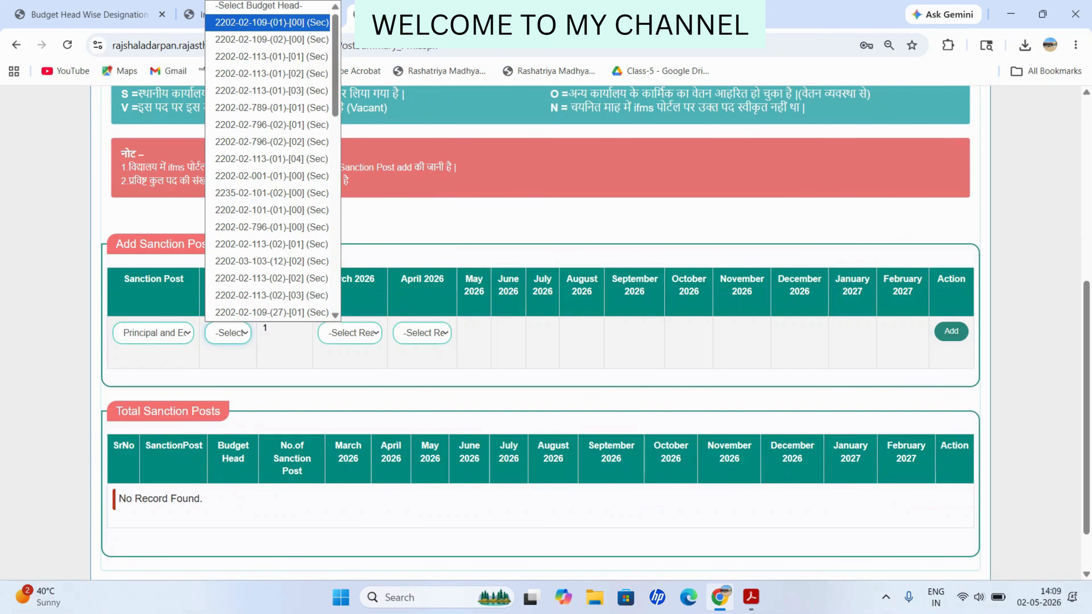
left_click(272, 23)
Step: Set reason S for March and April 2026 and confirm the saved post
left_click(350, 333)
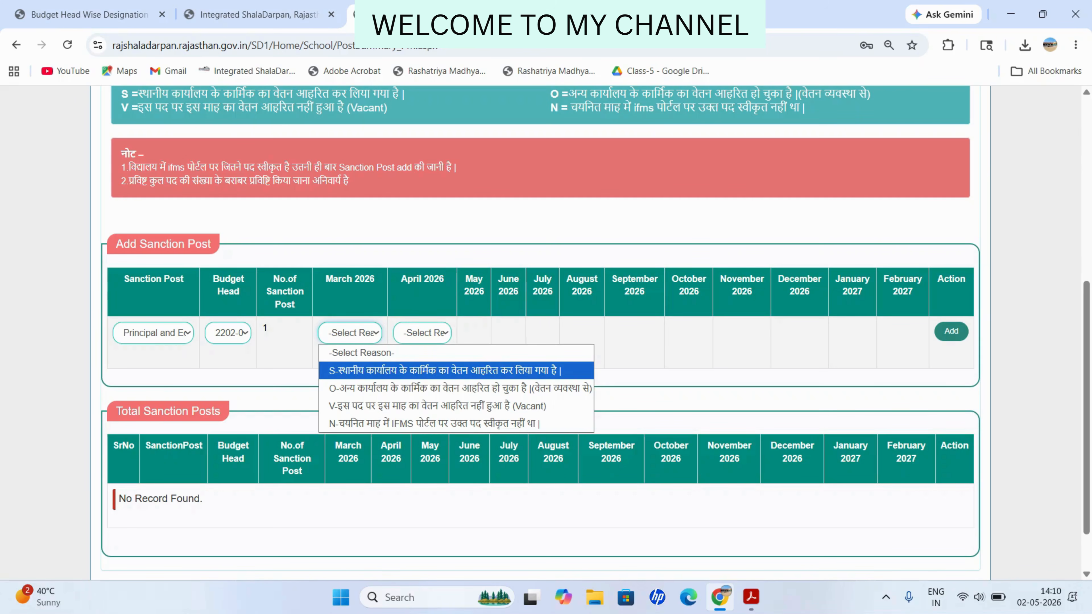
key("Down")
key("Up")
key("Return")
left_click(472, 370)
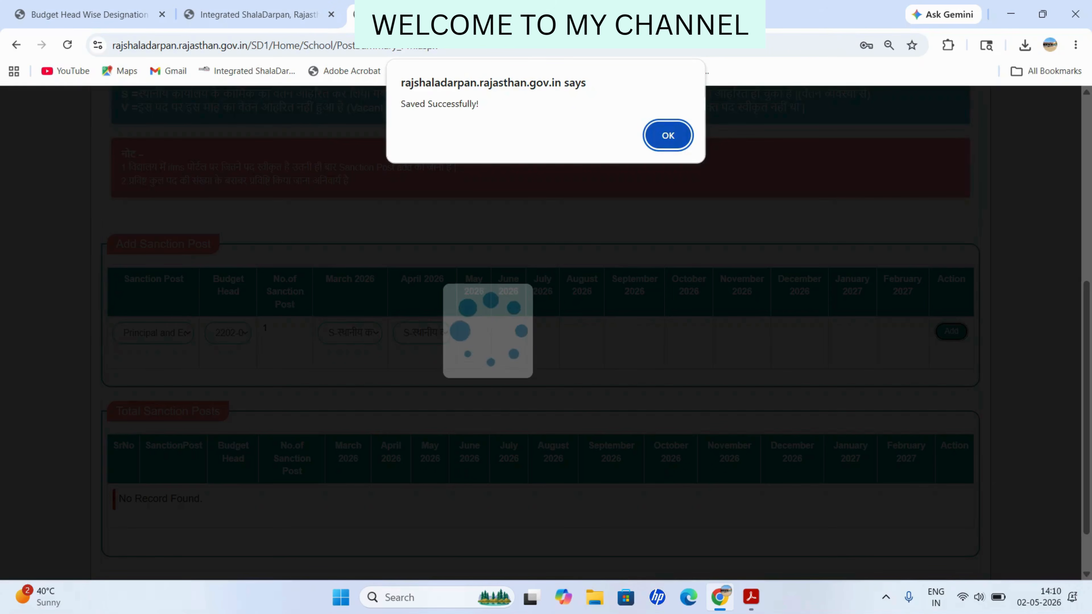
key("Return")
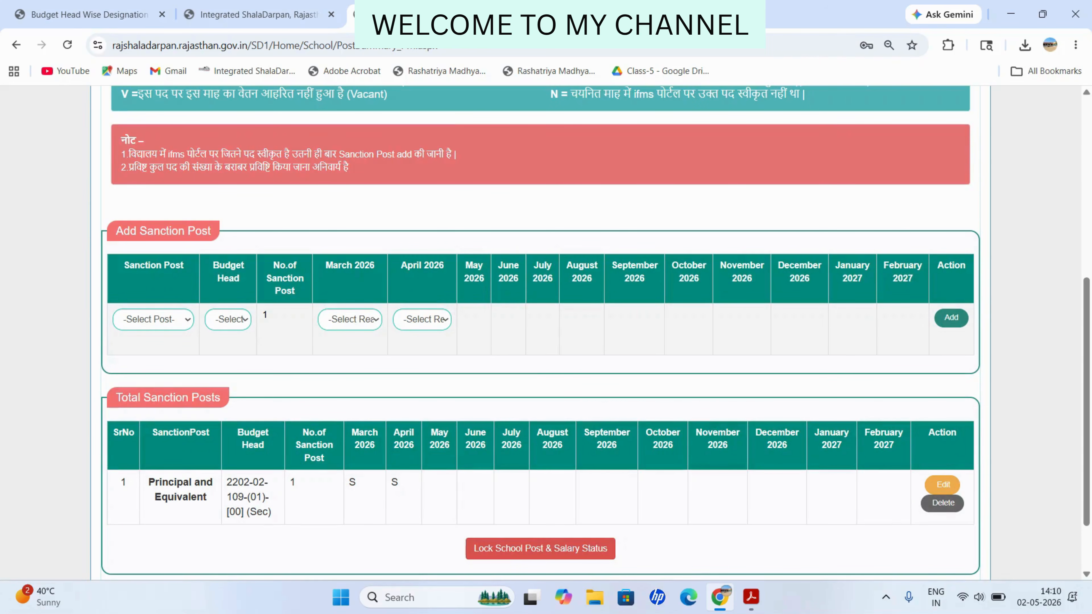
left_click(153, 319)
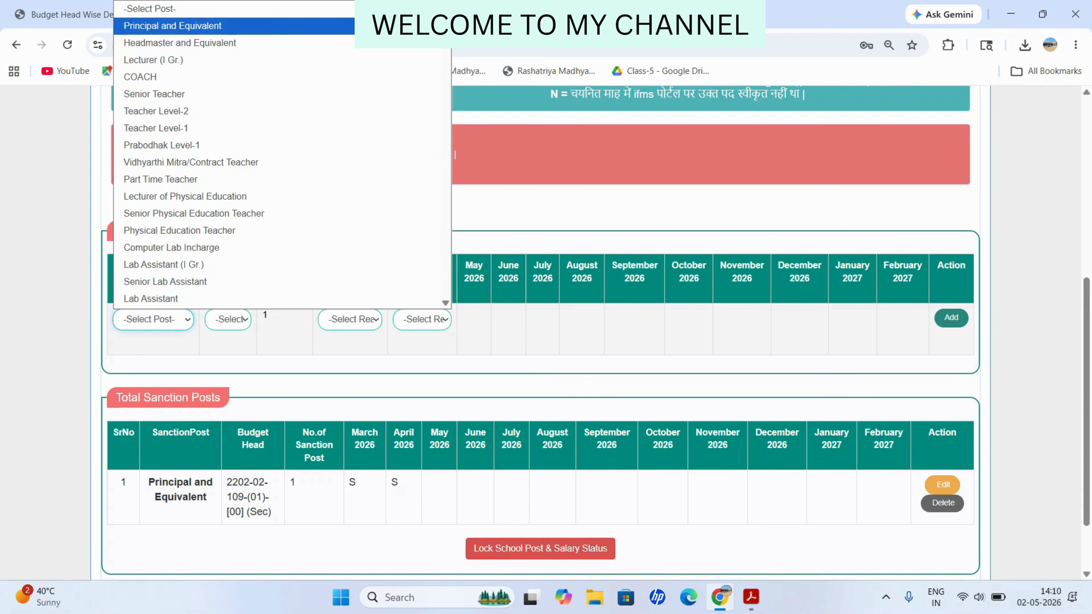